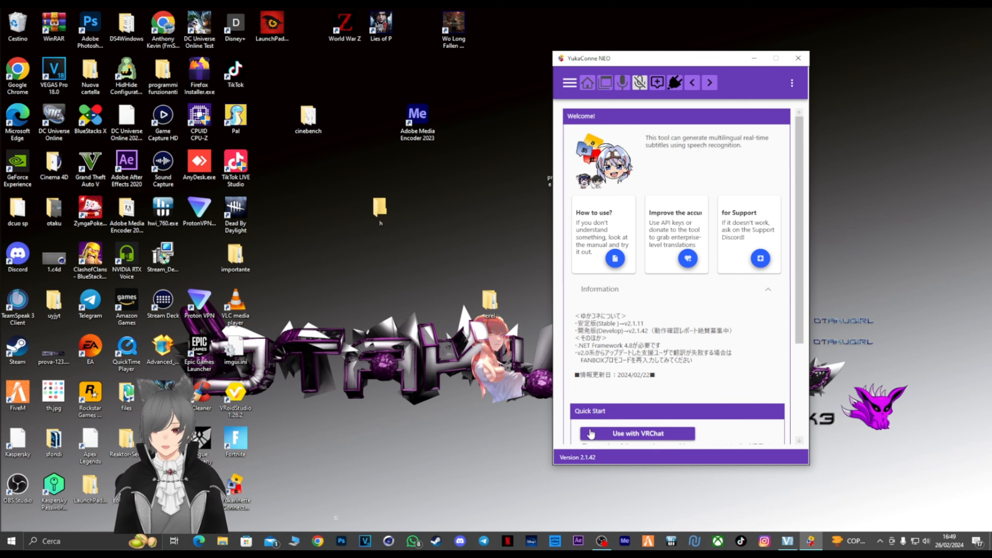
# Step: Review the welcome page, the spoken language in My Profile, and the translation engine and target languages
pyautogui.scroll(-1, 703, 336)
pyautogui.scroll(1, 703, 336)
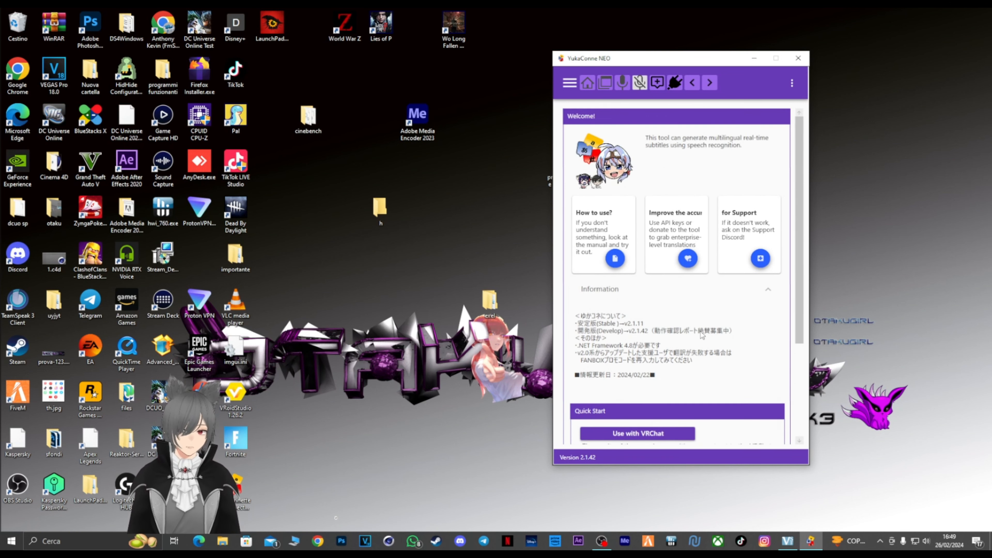
pyautogui.click(570, 84)
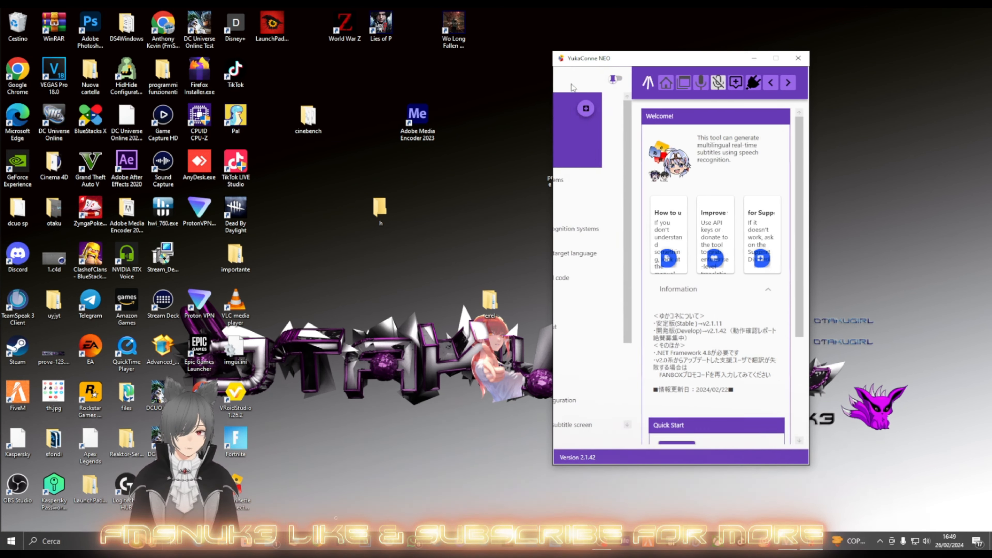
pyautogui.click(613, 208)
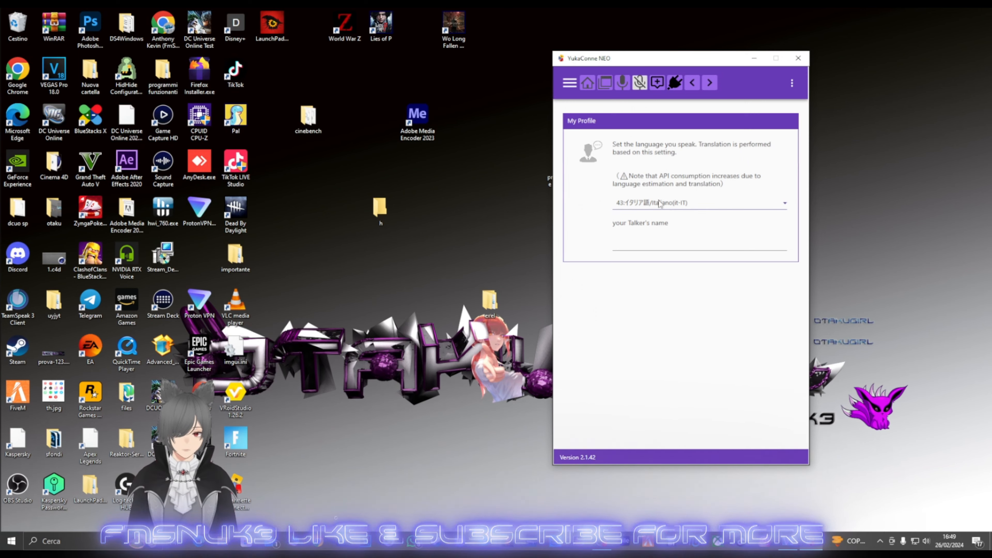
pyautogui.click(571, 84)
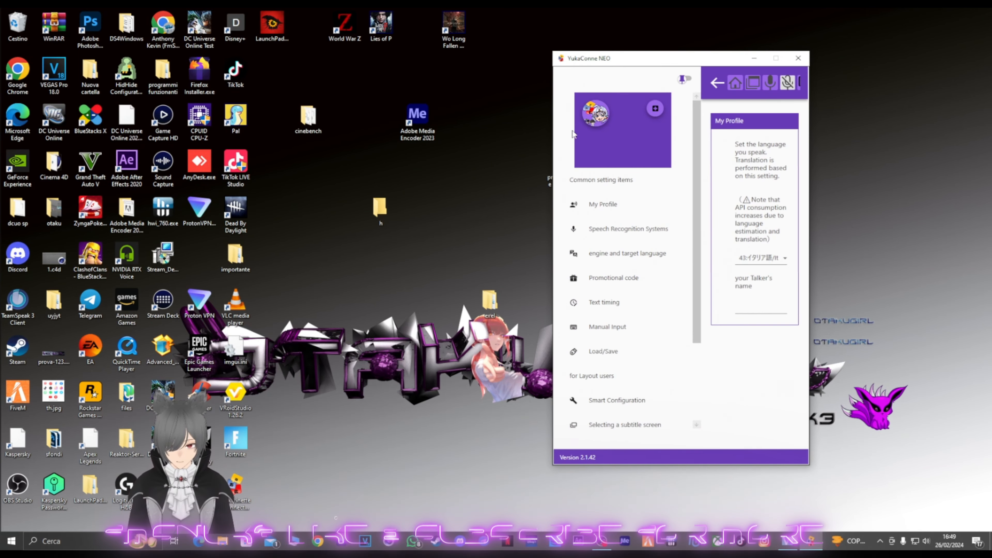
pyautogui.click(602, 258)
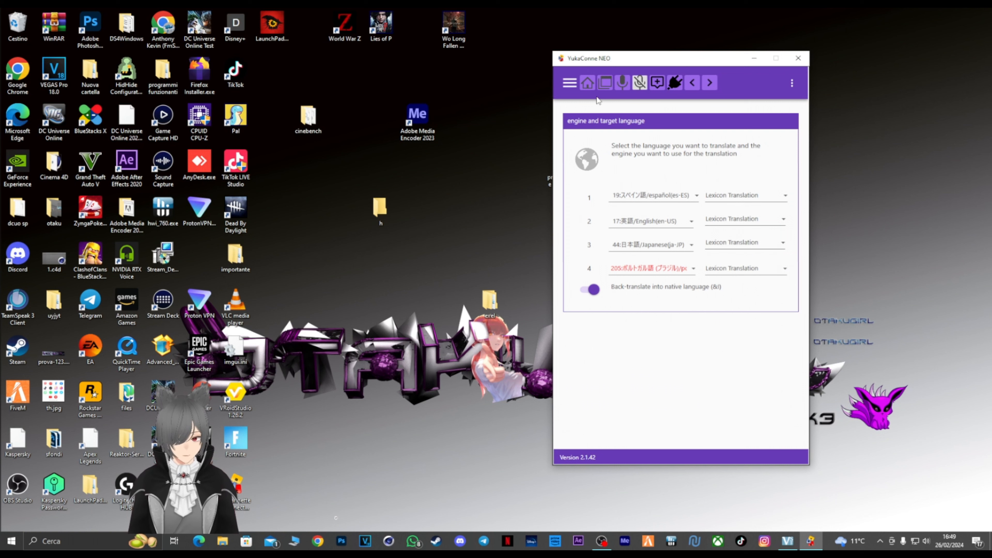
# Step: Review the subtitle retention time in Text timing and the font size and alignment in Appearance settings (fonts)
pyautogui.click(565, 85)
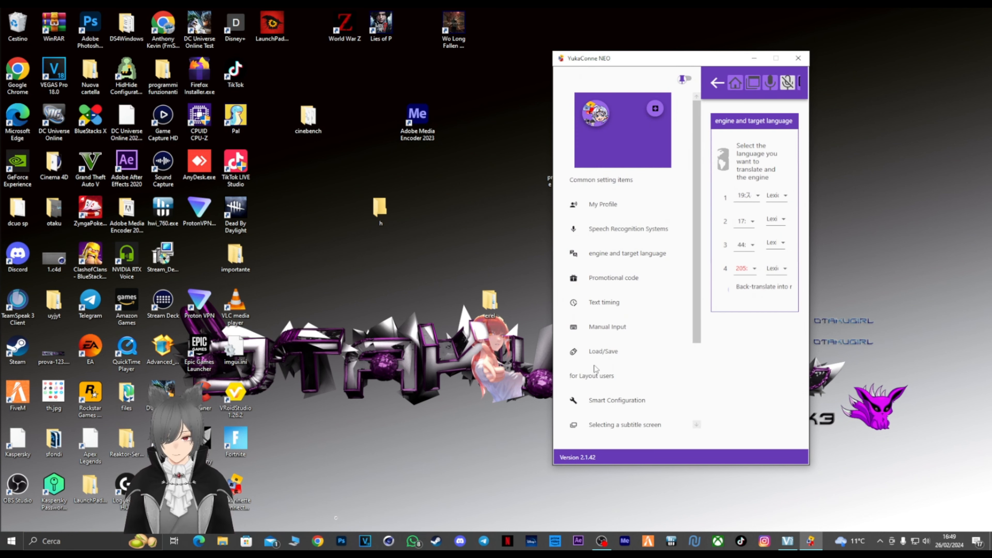
pyautogui.click(607, 305)
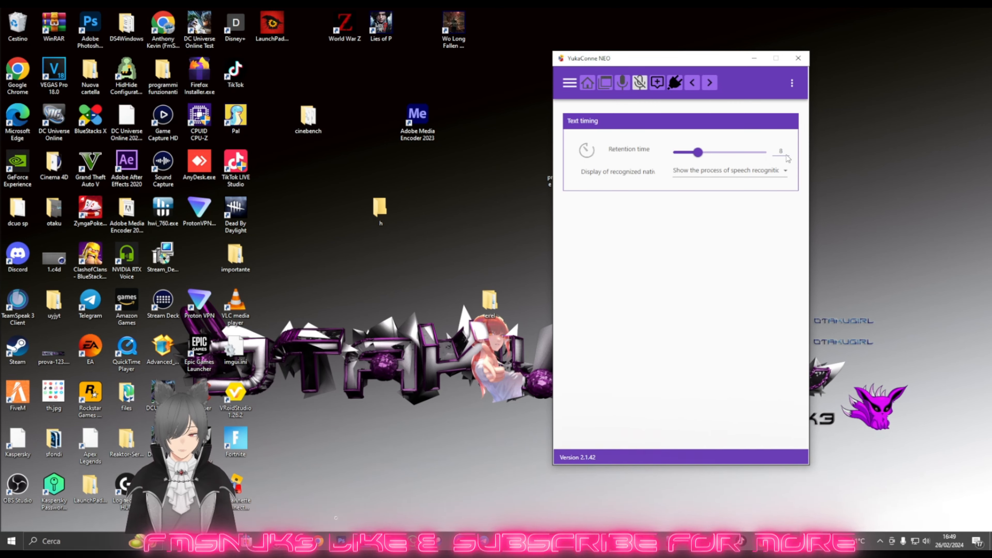
pyautogui.click(569, 83)
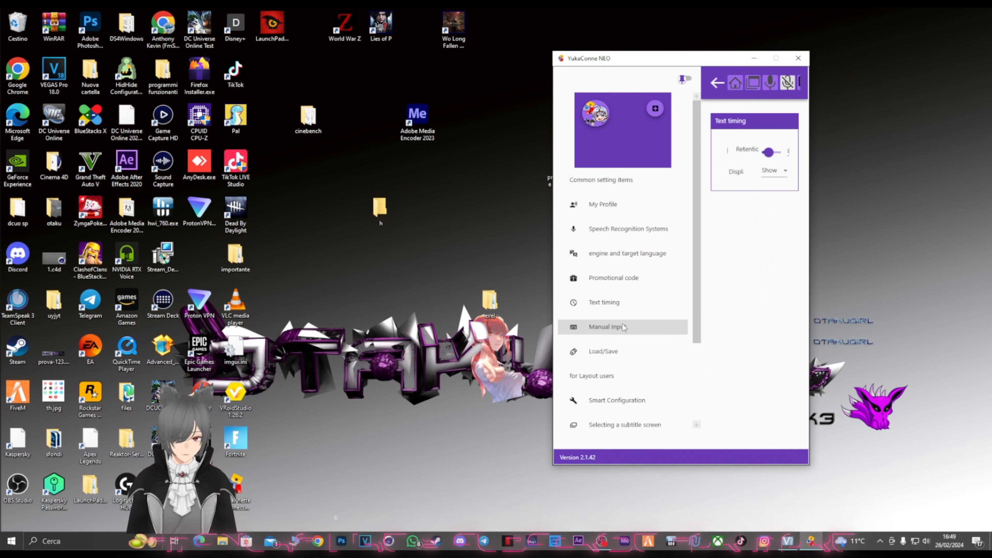
pyautogui.scroll(-3, 623, 328)
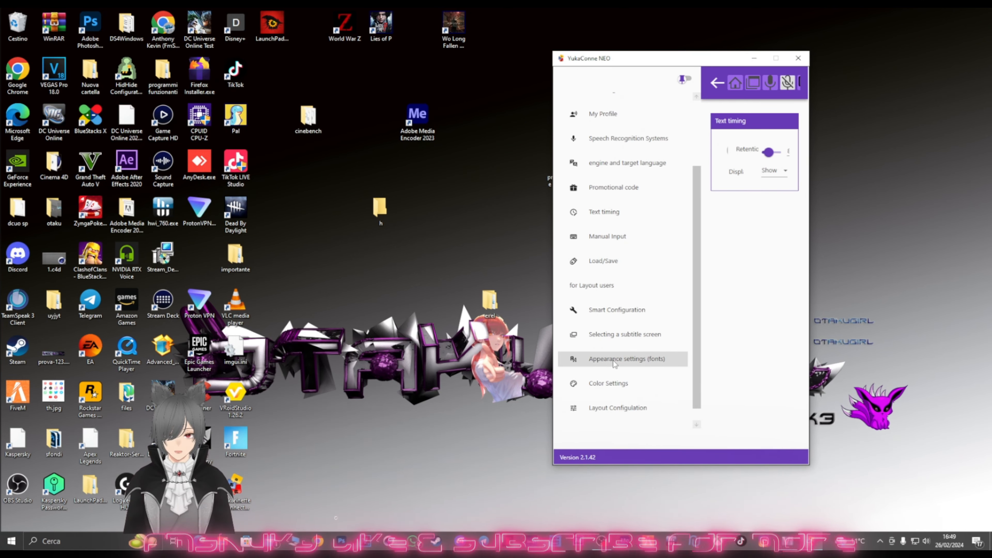
pyautogui.click(614, 363)
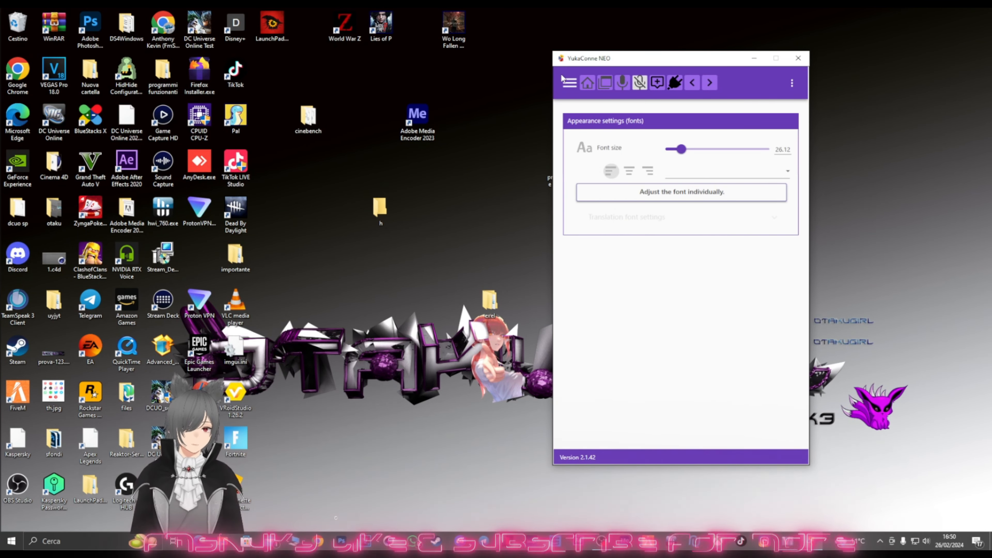
# Step: Examine the subtitle foreground and background colors in Color Settings and the spacing and border values in the layout configuration
pyautogui.click(569, 84)
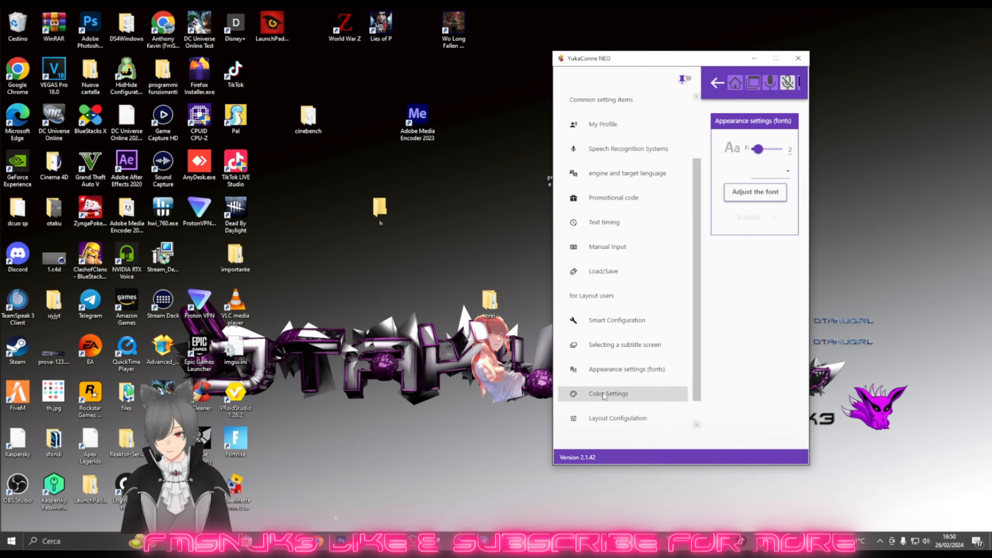
pyautogui.click(623, 390)
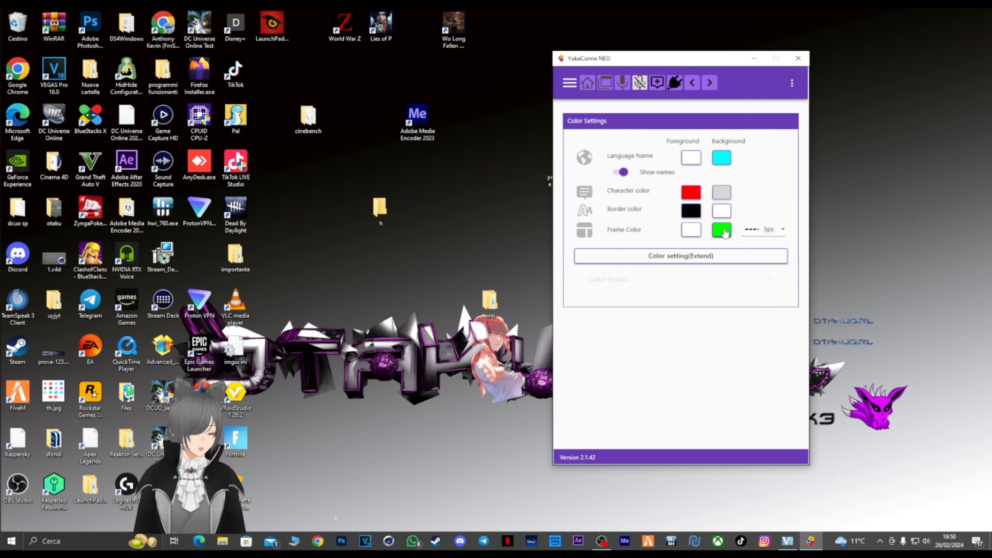
pyautogui.moveTo(725, 232)
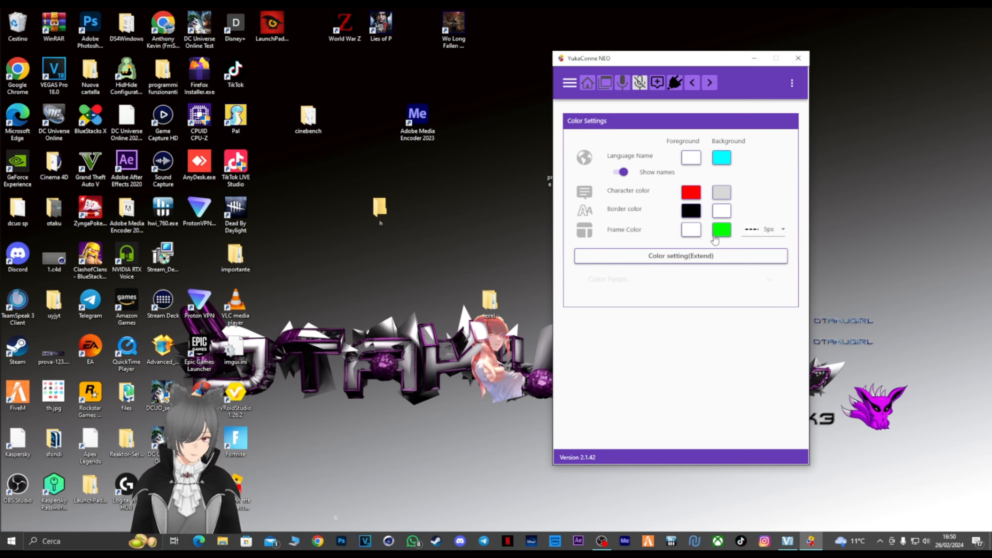
pyautogui.click(570, 83)
pyautogui.scroll(-1, 586, 375)
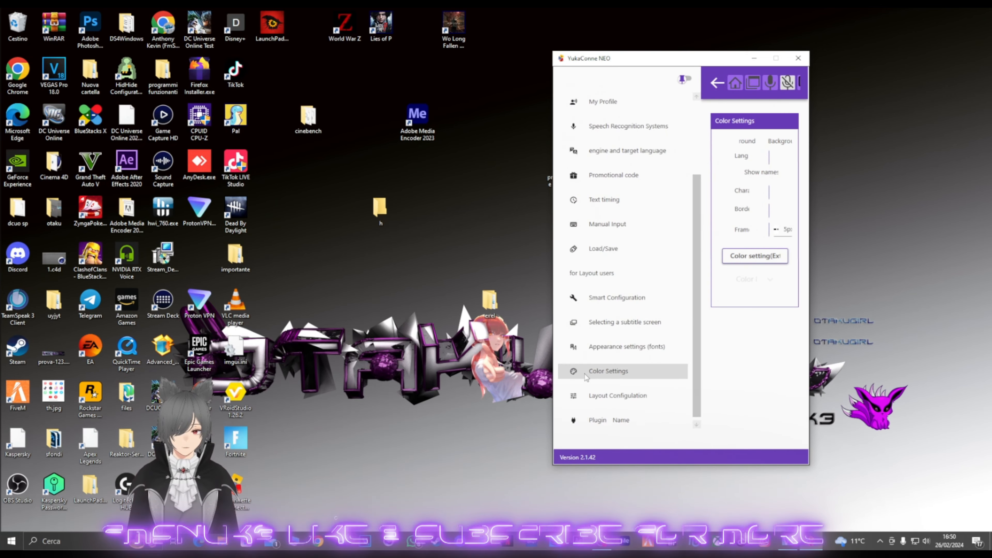
pyautogui.click(617, 395)
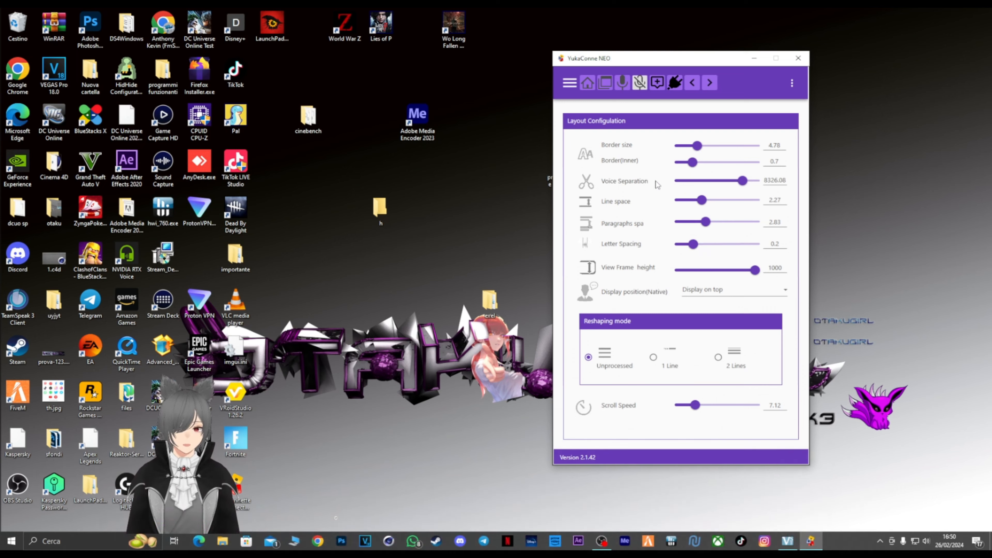
pyautogui.moveTo(636, 184)
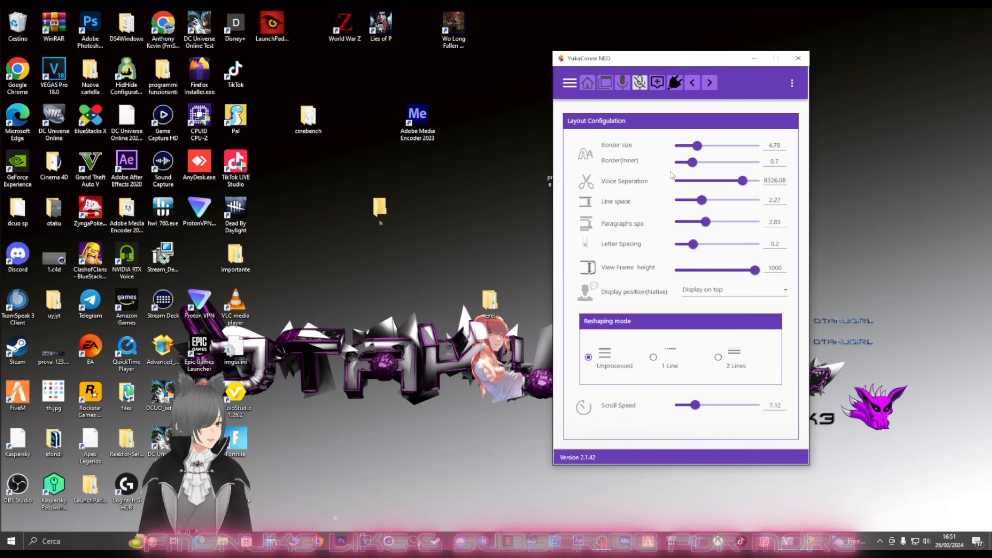
# Step: Open the browser speech recognition window and dismiss its page translation prompt
pyautogui.click(623, 83)
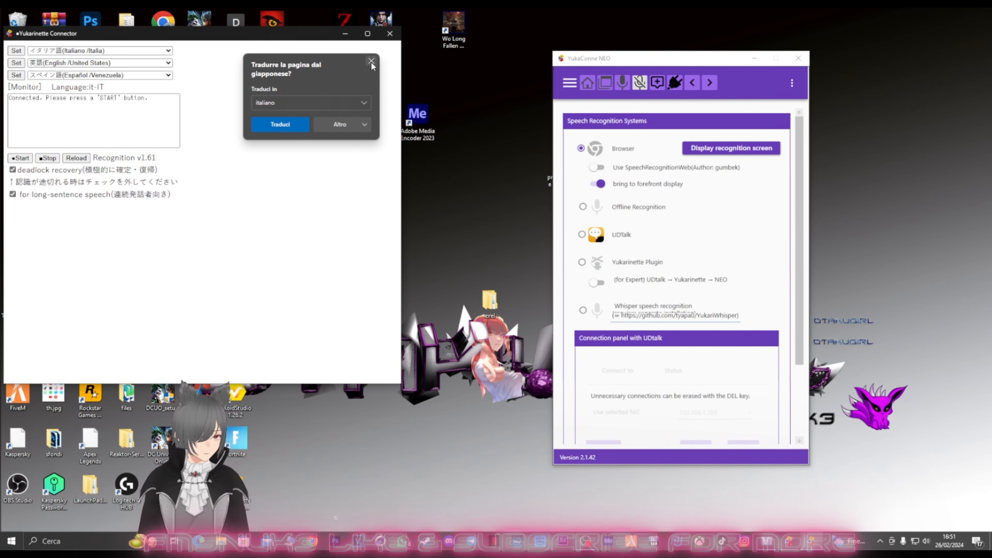
pyautogui.click(365, 62)
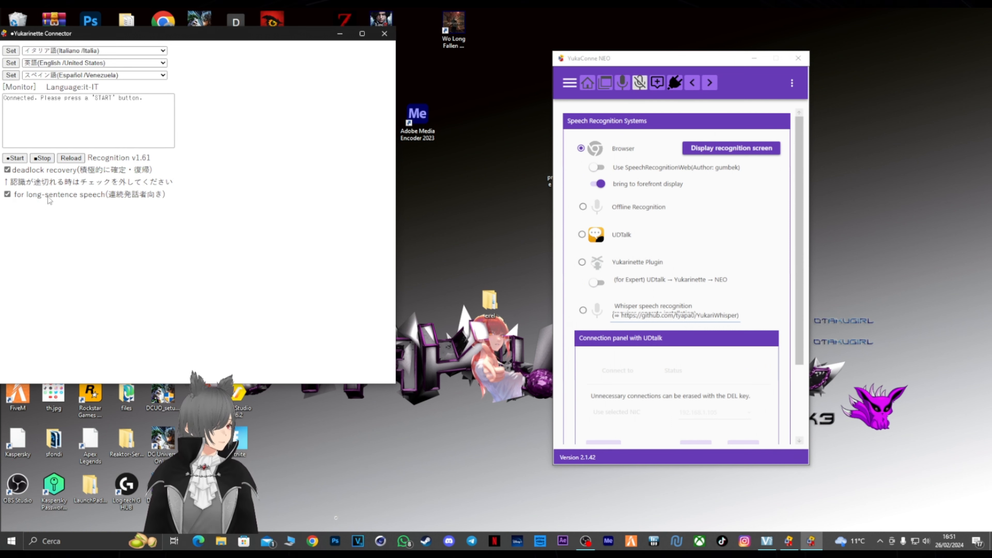
# Step: Open the green subtitle window, dismiss its translation prompt, and arrange it beside the speech recognition window
pyautogui.click(607, 83)
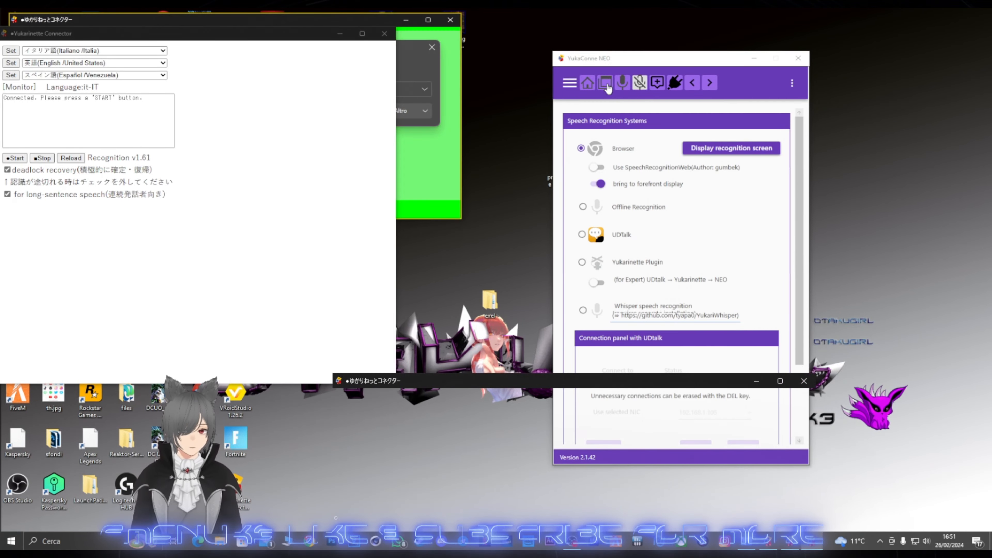
pyautogui.click(431, 47)
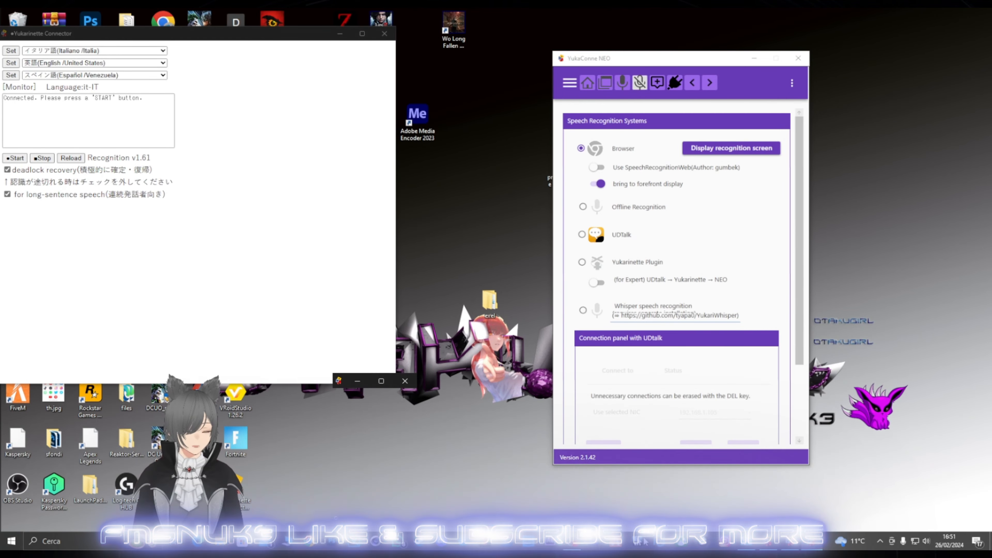
pyautogui.click(798, 549)
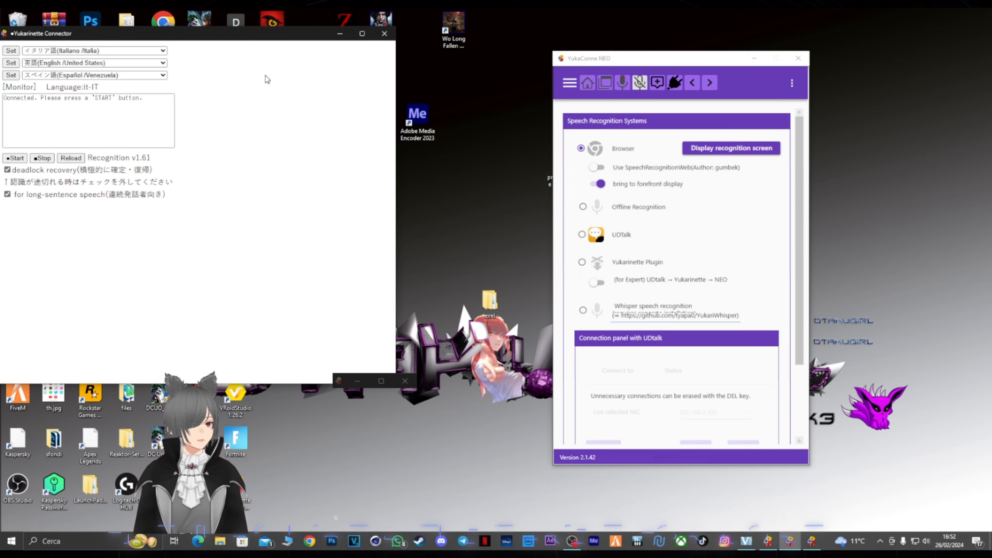
pyautogui.moveTo(254, 42); pyautogui.dragTo(330, 39)
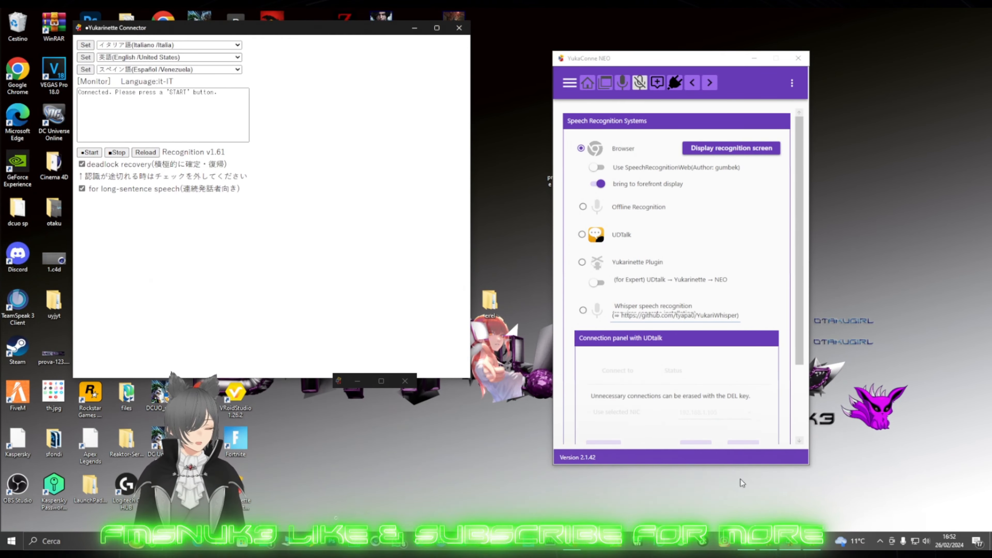
pyautogui.click(614, 81)
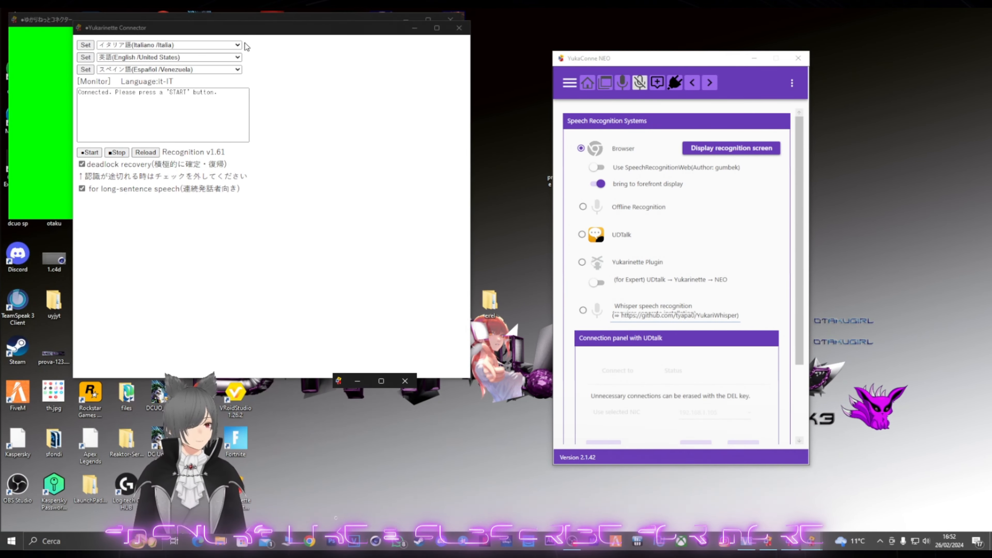
pyautogui.moveTo(55, 23); pyautogui.dragTo(551, 133)
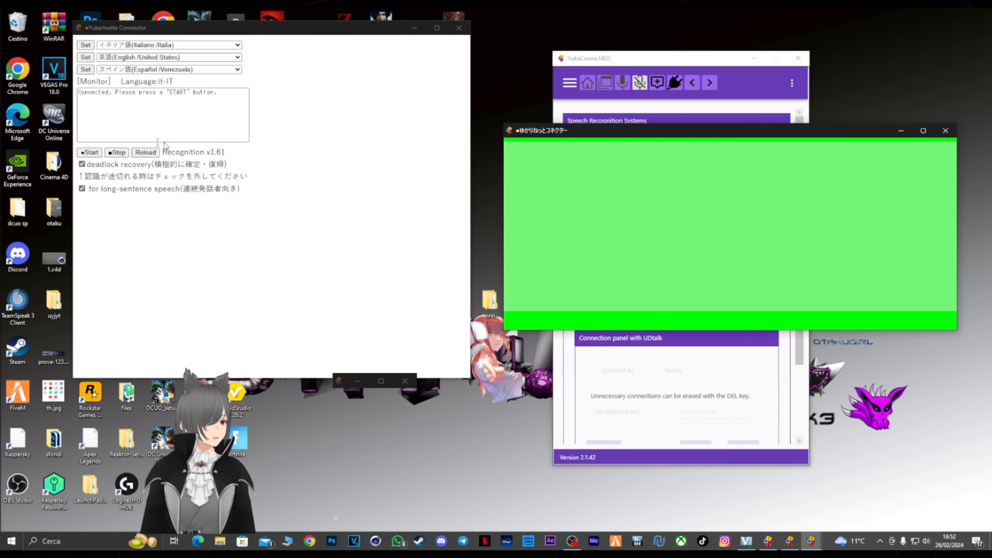
# Step: Run a speech recognition test in Italian, stop it, and minimize the subtitle window
pyautogui.click(90, 152)
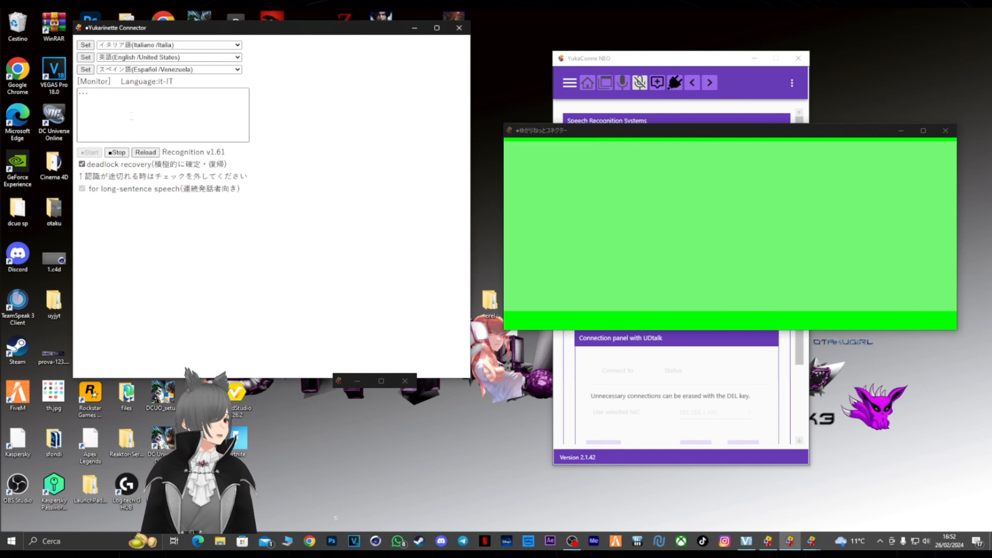
pyautogui.click(117, 152)
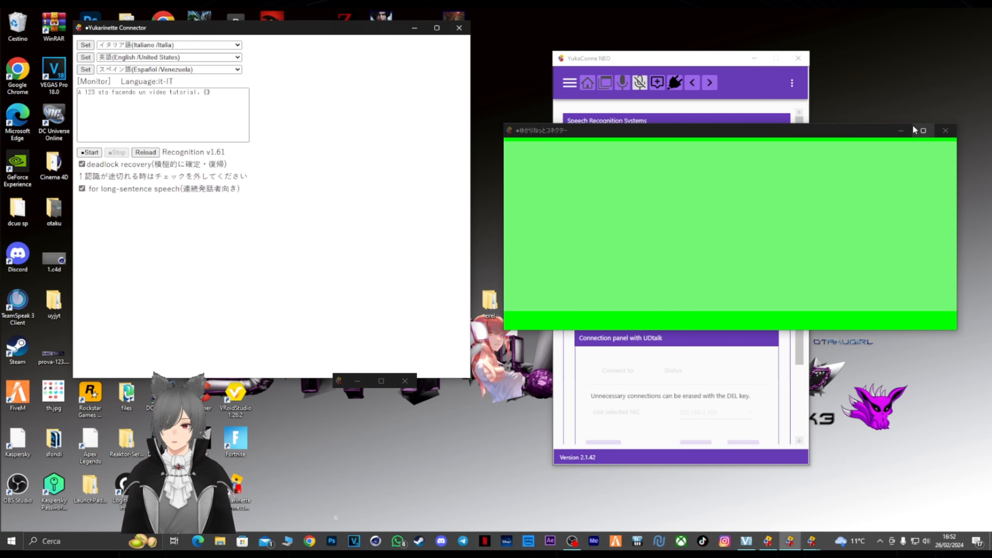
pyautogui.click(901, 130)
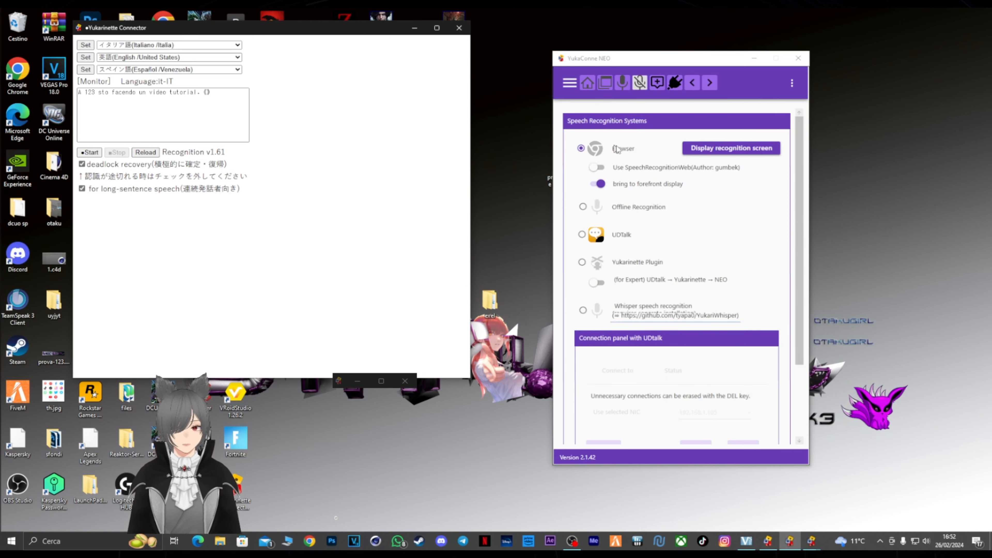
# Step: Copy the Conveyor layout's OBS Studio / StreamLabs URL from the subtitle screen selection and switch to OBS Studio
pyautogui.scroll(-3, 639, 237)
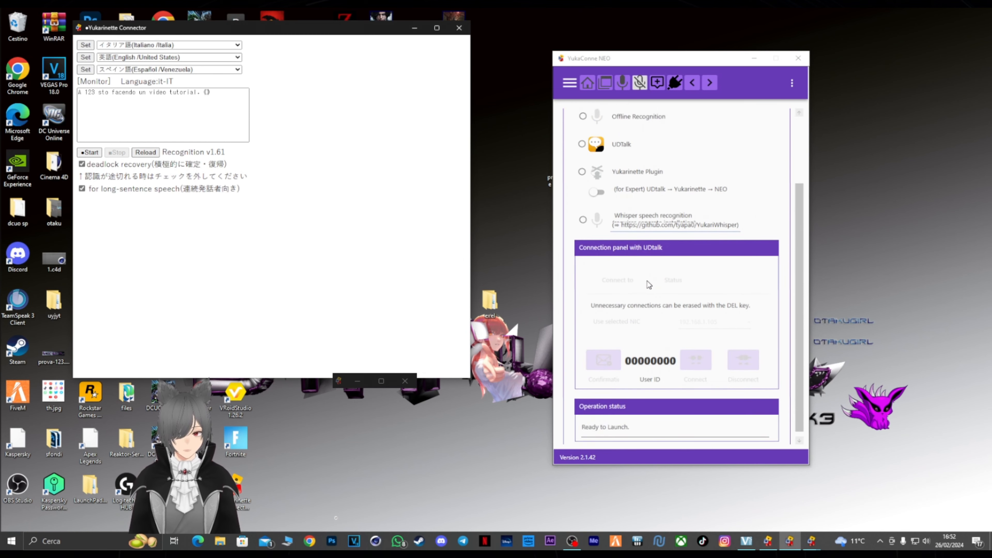
pyautogui.scroll(3, 649, 287)
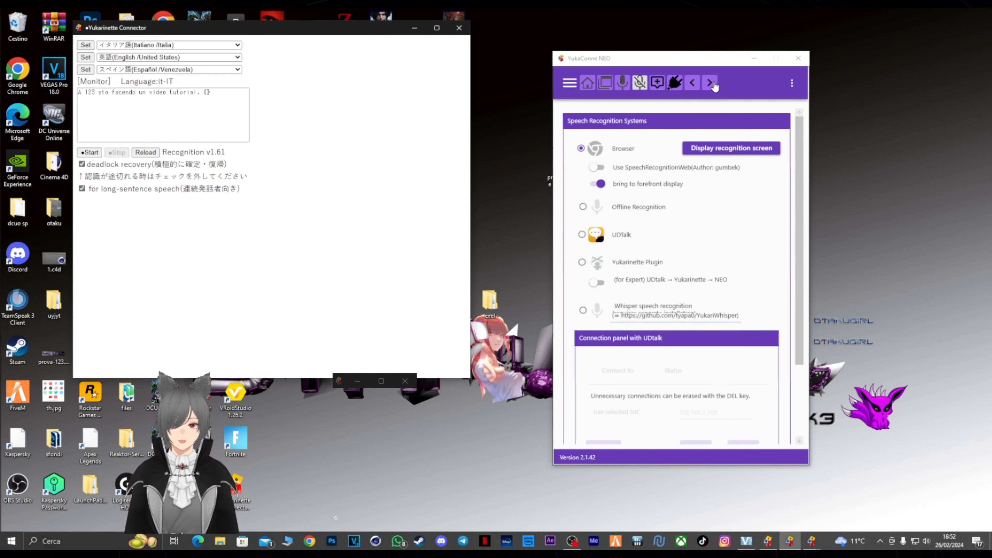
pyautogui.click(574, 81)
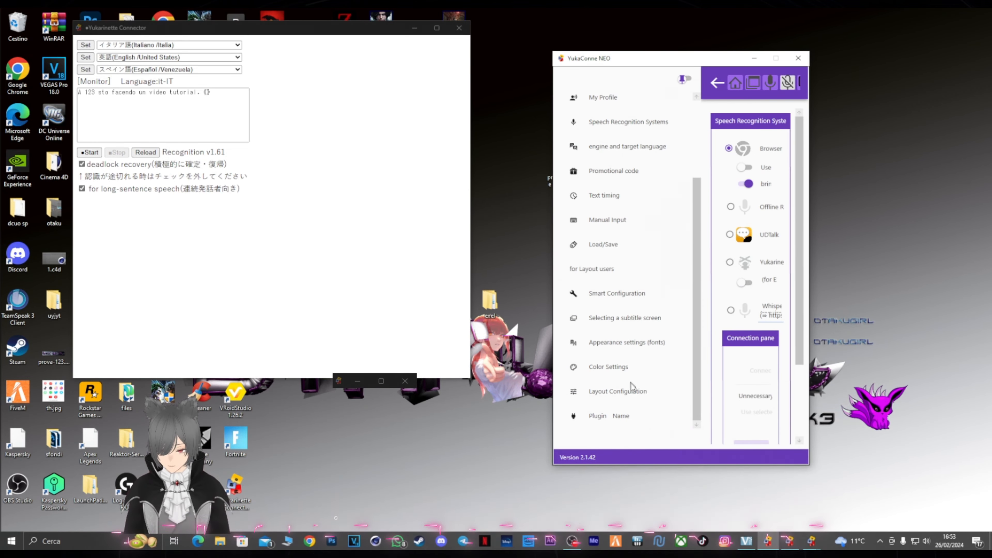
pyautogui.scroll(2, 621, 344)
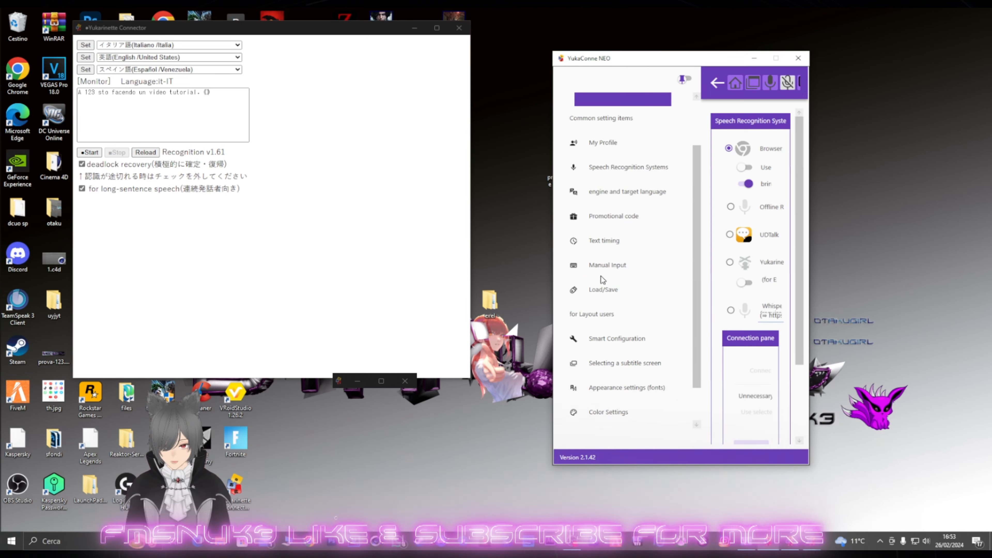
pyautogui.scroll(-2, 621, 234)
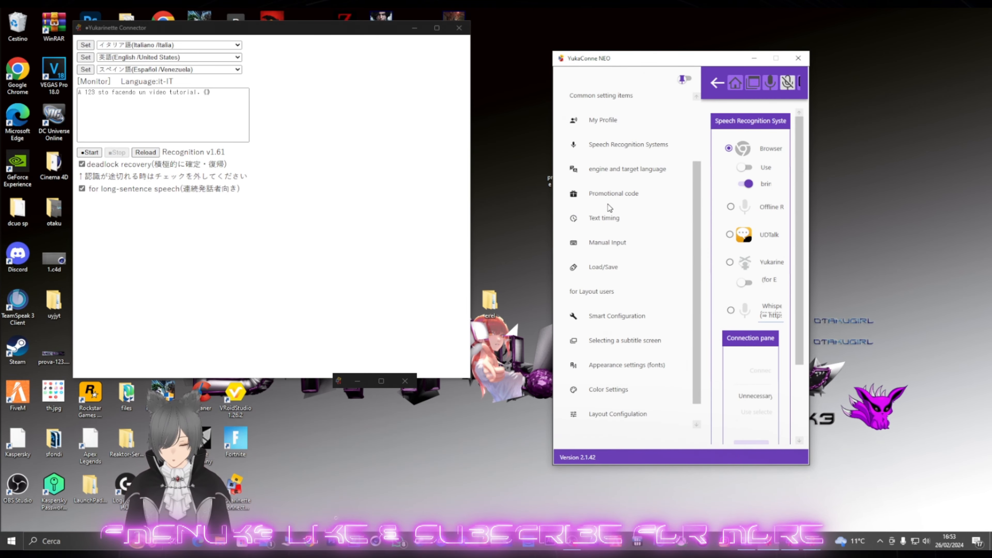
pyautogui.click(606, 345)
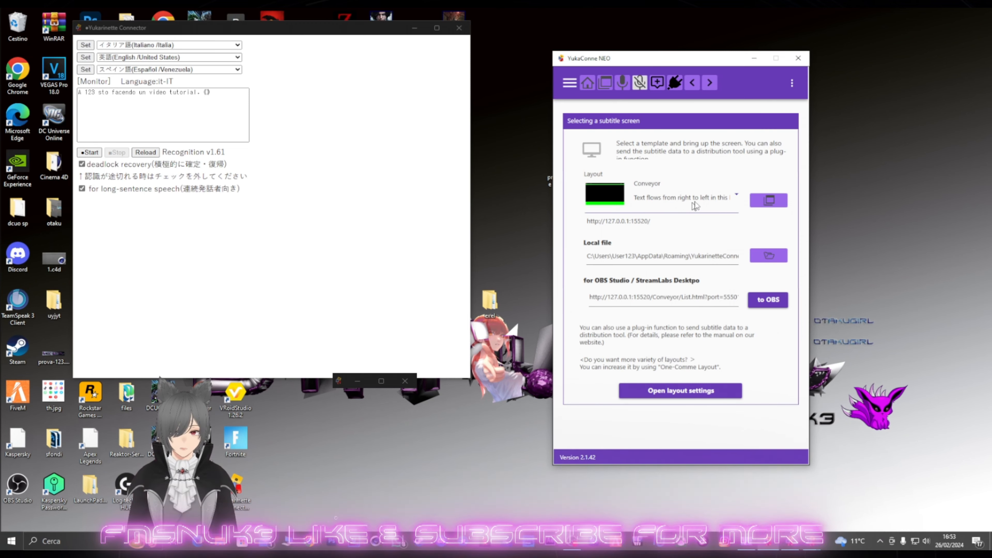
pyautogui.click(630, 297)
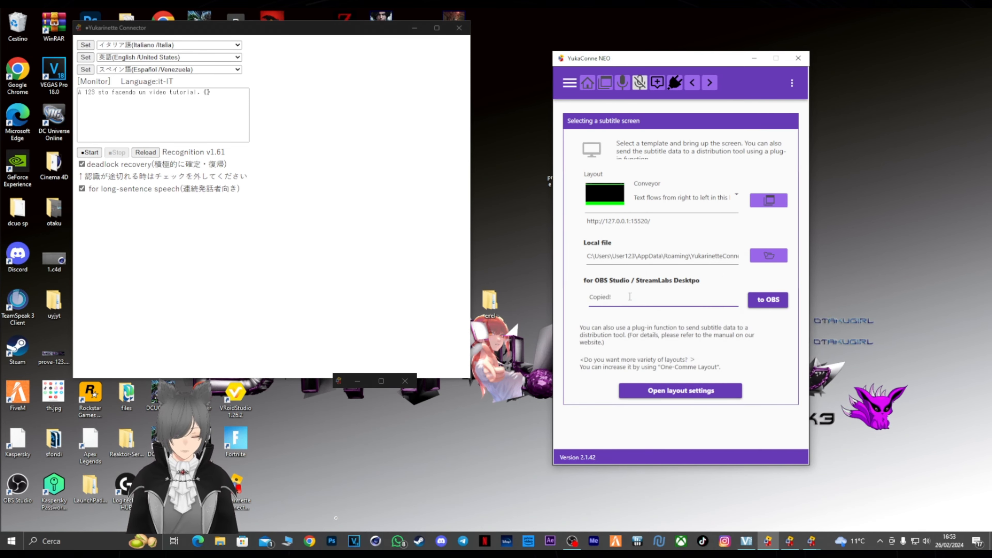
pyautogui.click(573, 542)
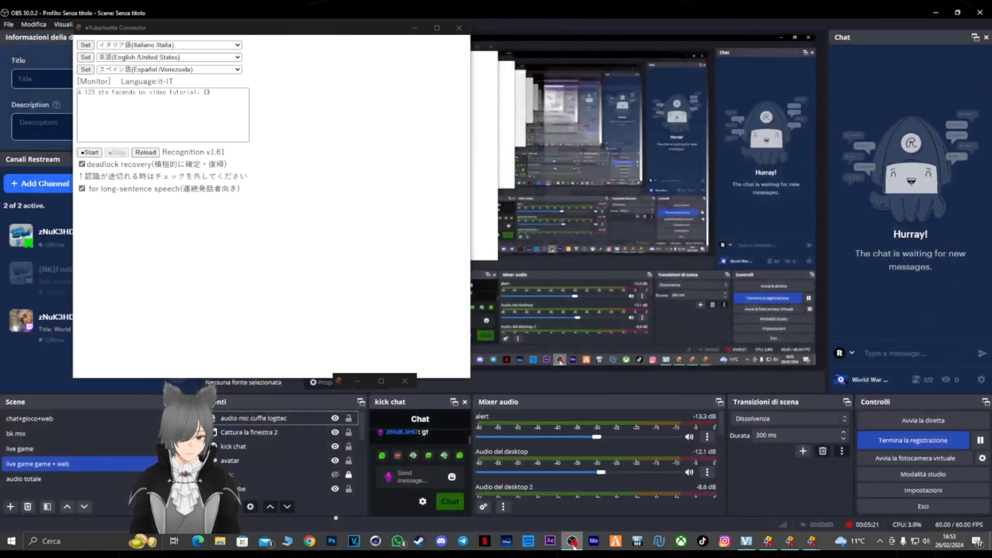
# Step: Minimize the speech recognition window and add a new browser source named traduzione to the live game game + web scene
pyautogui.click(414, 30)
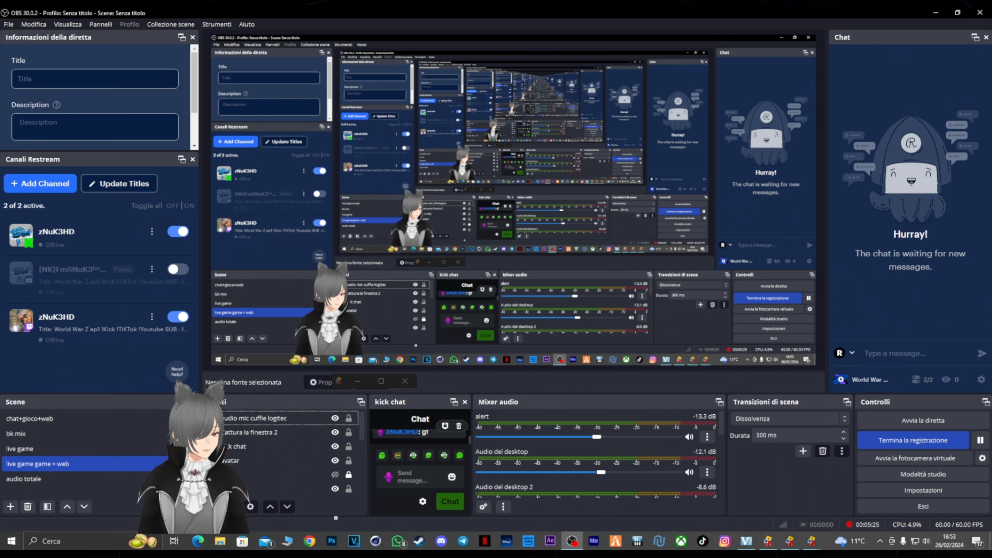
pyautogui.click(214, 507)
pyautogui.click(269, 266)
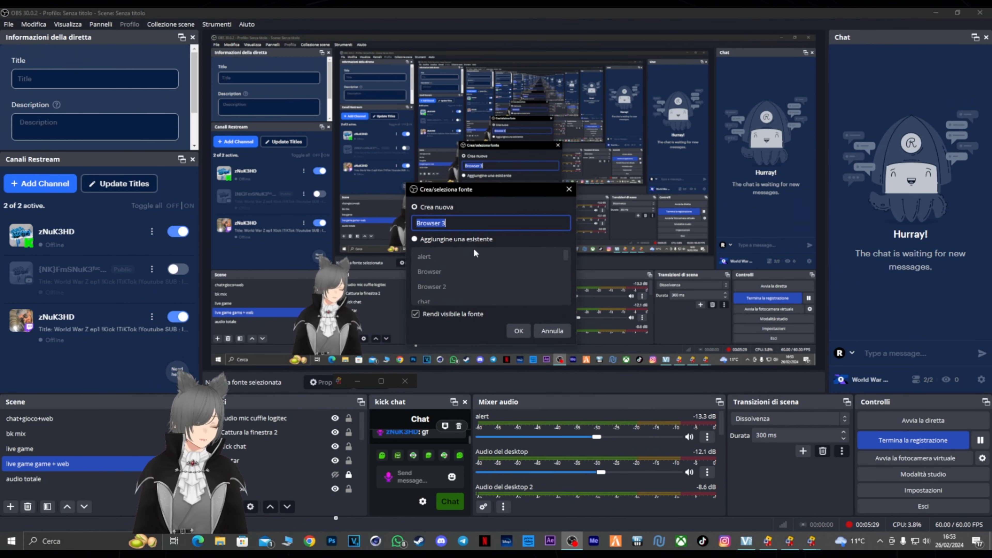
pyautogui.write('tr')
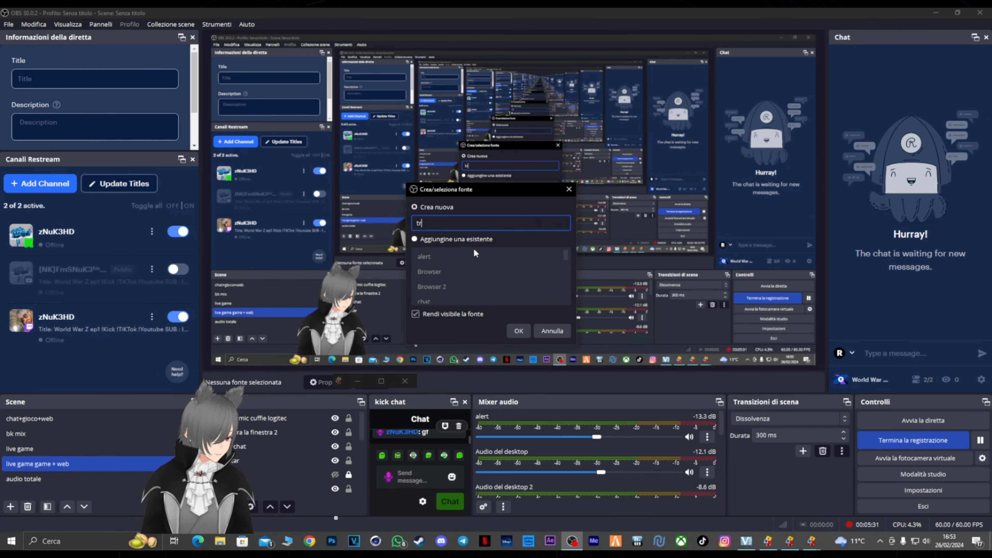
pyautogui.write('aduzione')
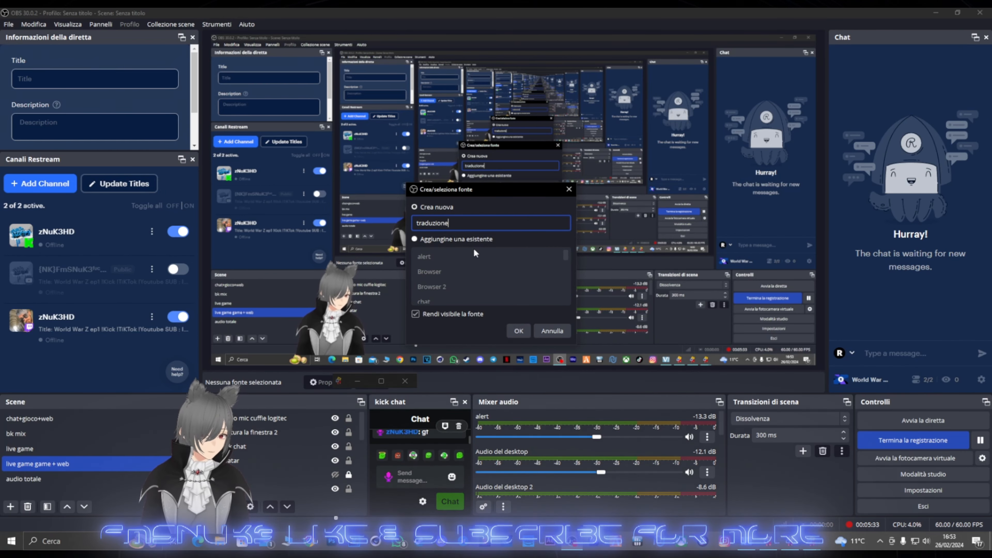
pyautogui.press('Return')
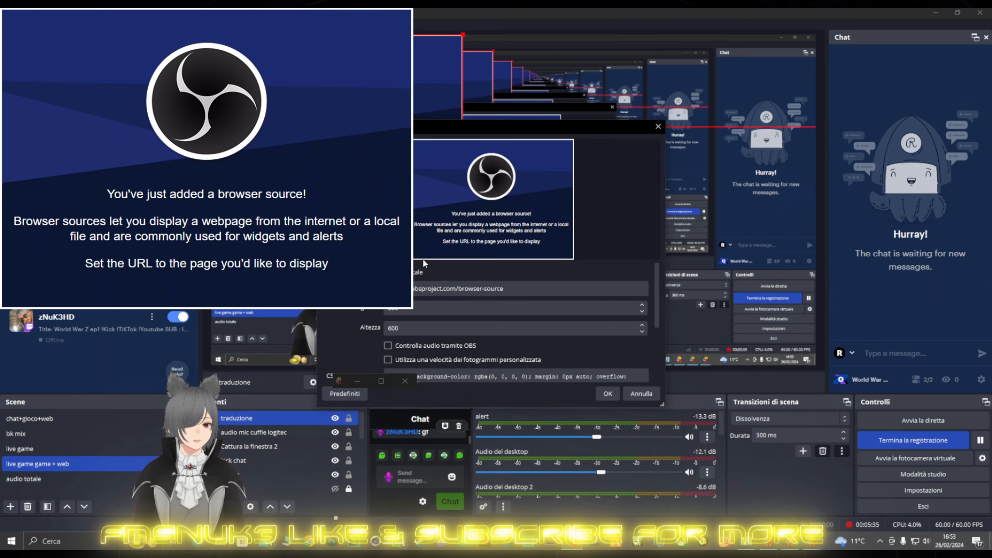
pyautogui.tripleClick(491, 292)
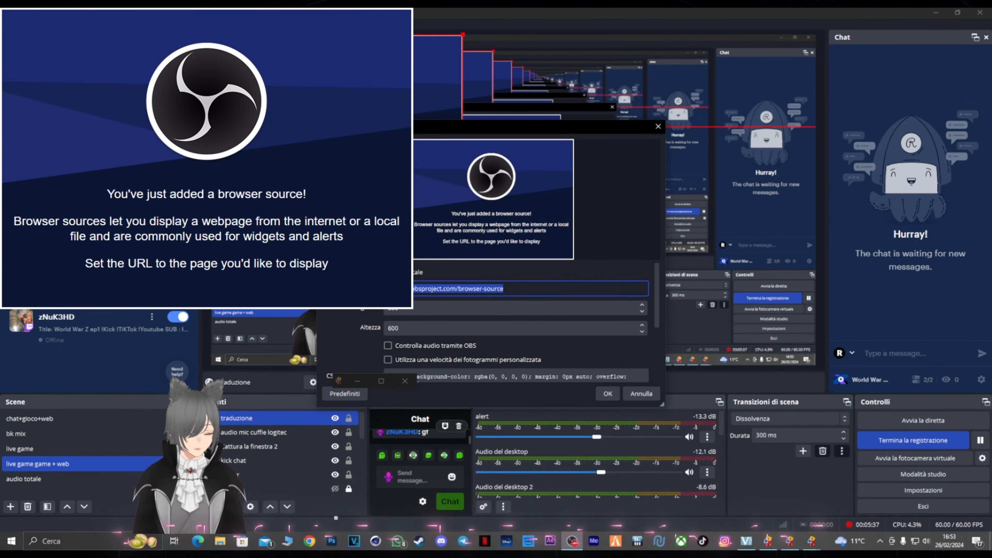
pyautogui.write('http://127.0.0.1:15520/Conveyor/List.html?port=55501&time=0')
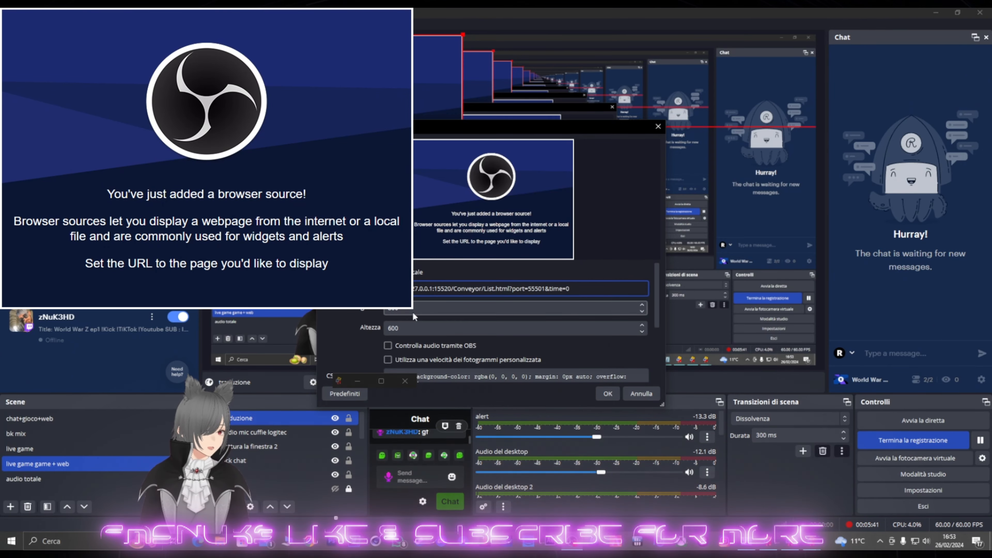
pyautogui.scroll(-1, 369, 342)
pyautogui.scroll(-1, 369, 342)
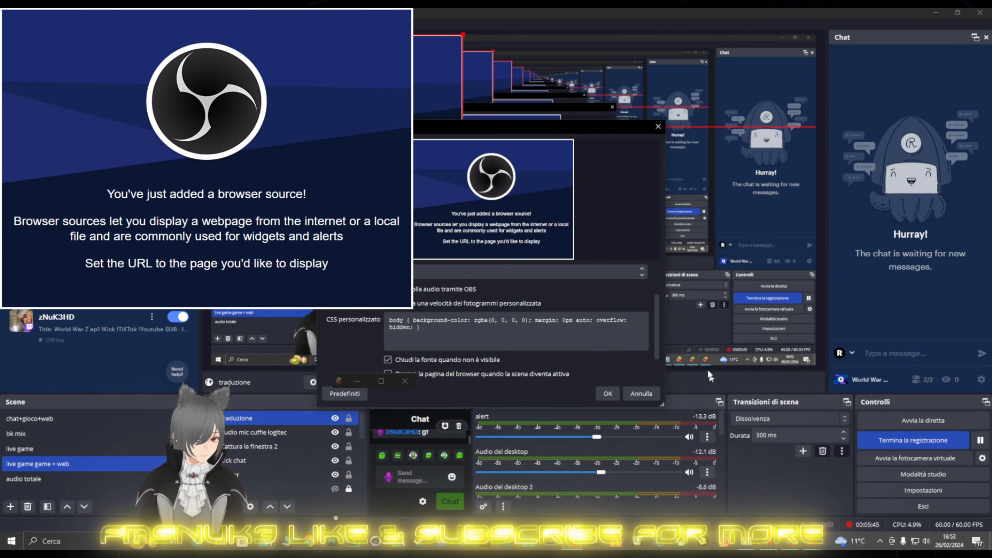
pyautogui.click(608, 394)
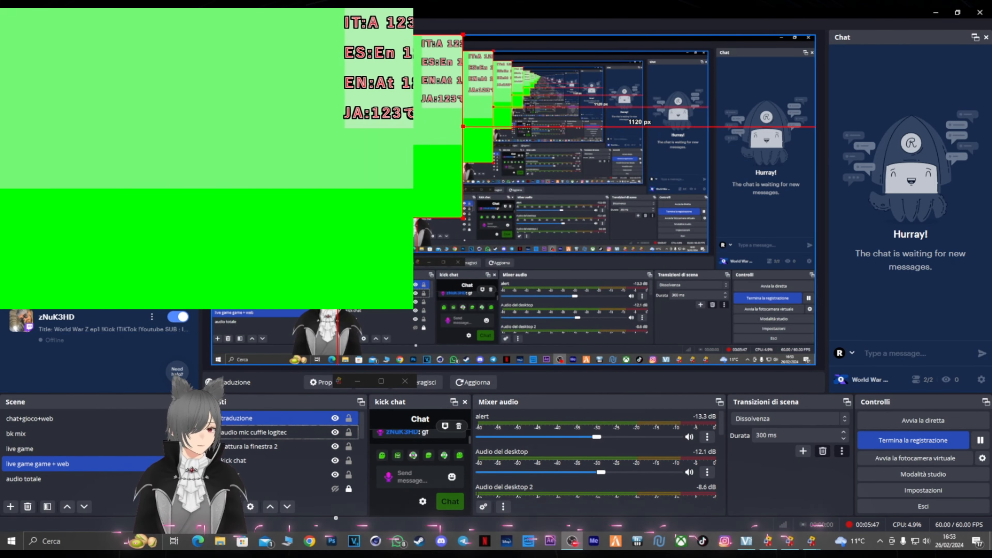
pyautogui.moveTo(391, 125); pyautogui.dragTo(557, 232)
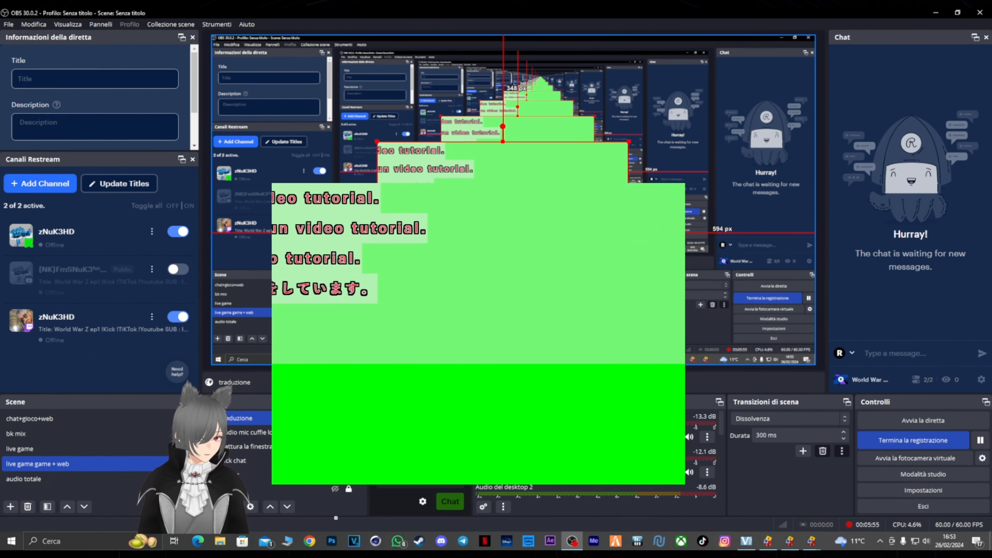
pyautogui.rightClick(492, 233)
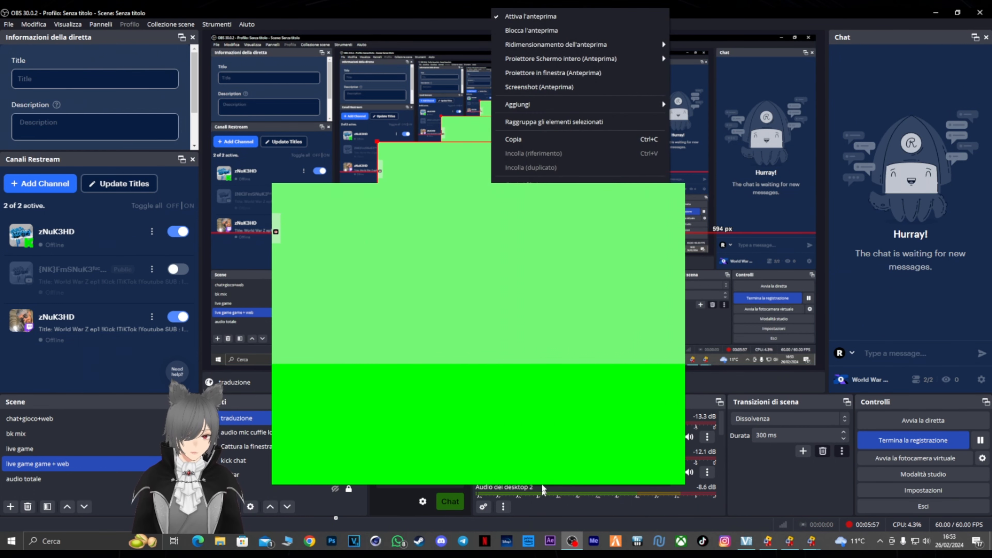
pyautogui.click(524, 475)
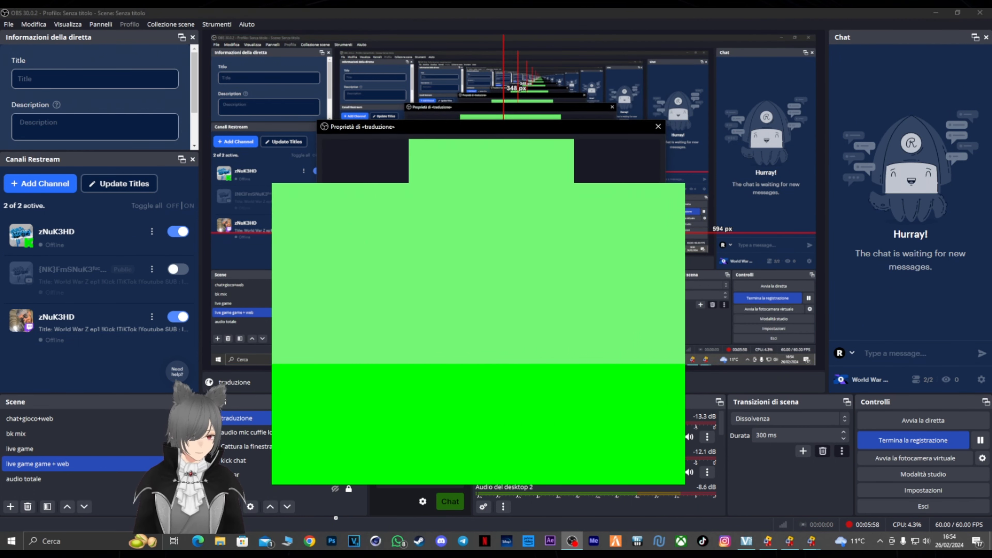
pyautogui.click(659, 127)
# Step: Add a green Chroma Key effect filter to the traduzione source and shift the source lower in the preview
pyautogui.rightClick(493, 235)
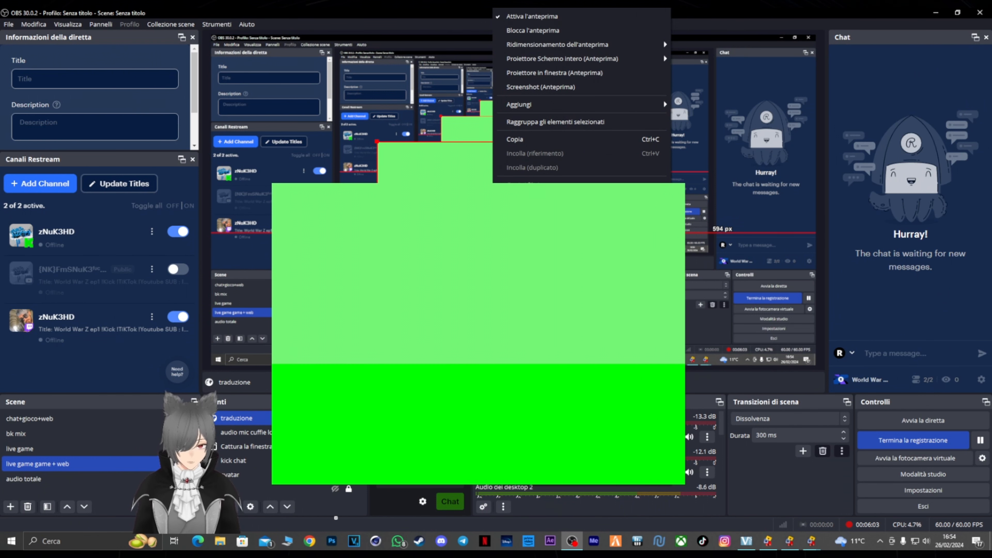
pyautogui.click(520, 463)
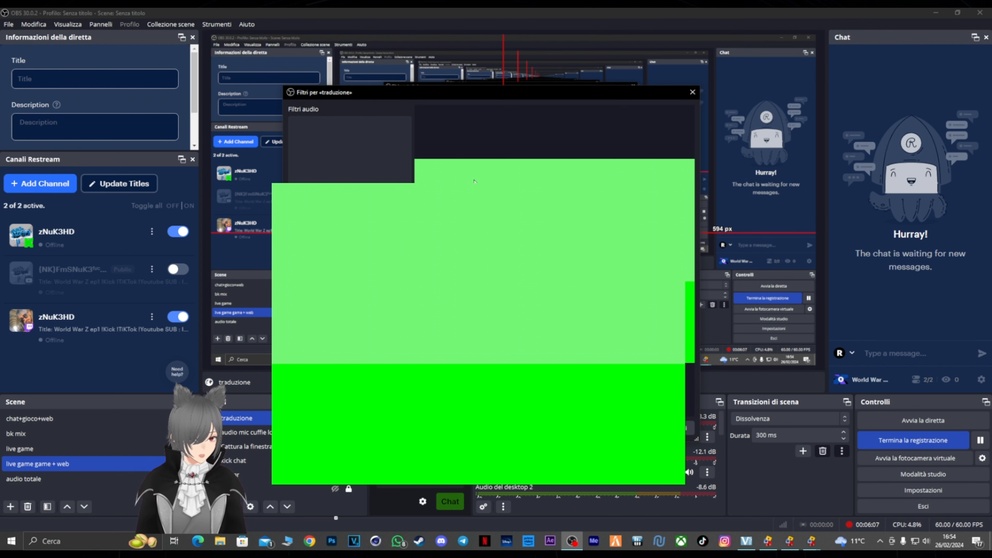
pyautogui.click(336, 304)
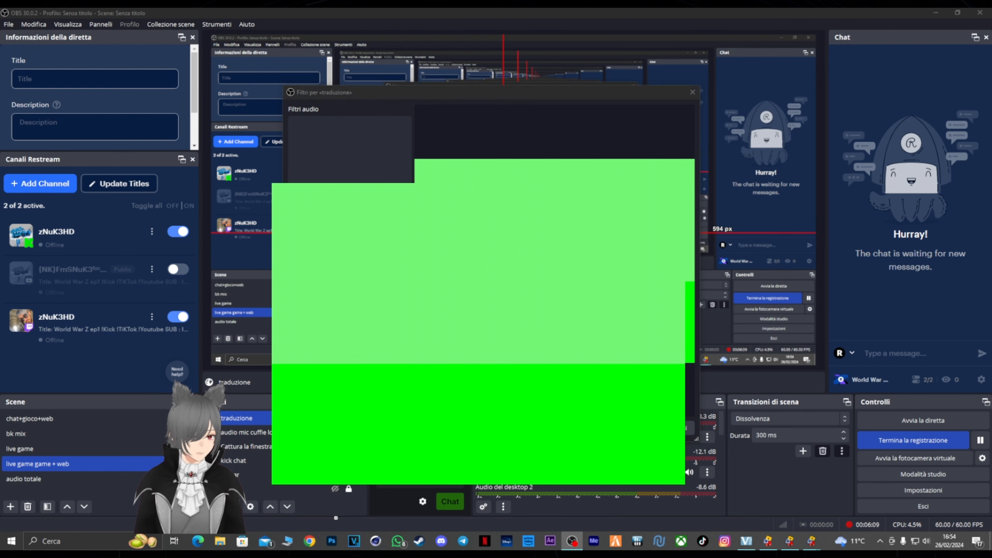
pyautogui.click(461, 282)
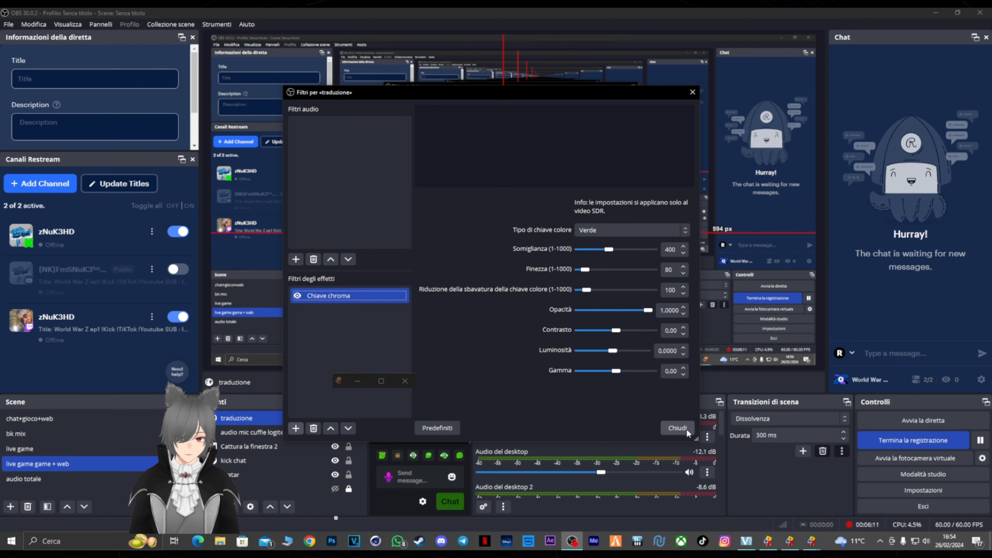
pyautogui.click(677, 428)
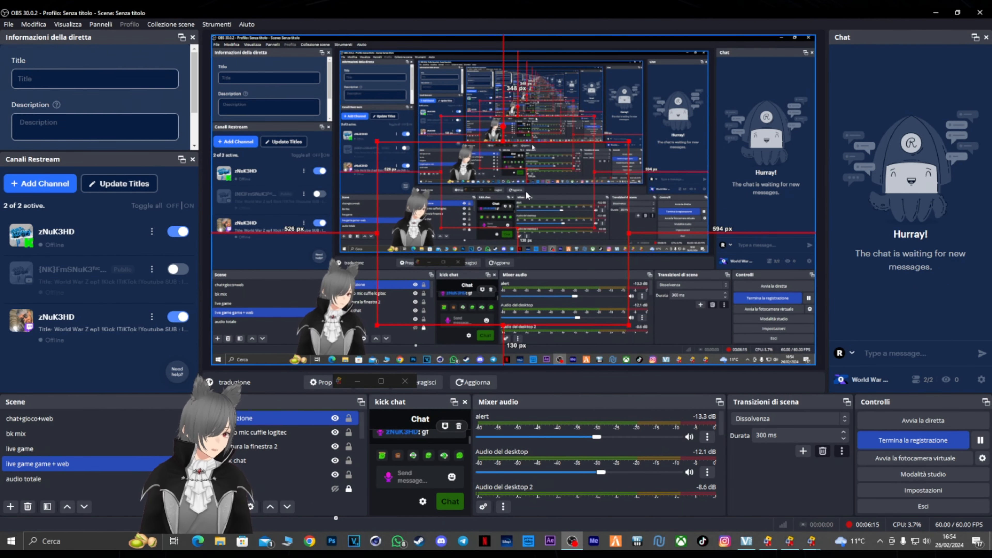
pyautogui.moveTo(528, 196); pyautogui.dragTo(576, 247)
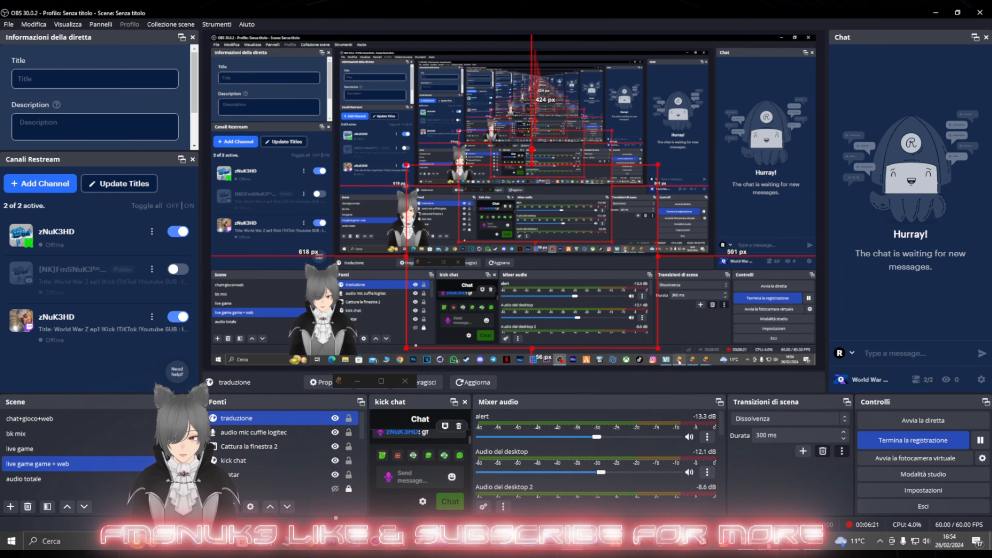
# Step: Run a short Italian speech recognition test, stop it, and return to OBS Studio to check the subtitles in the preview
pyautogui.click(788, 496)
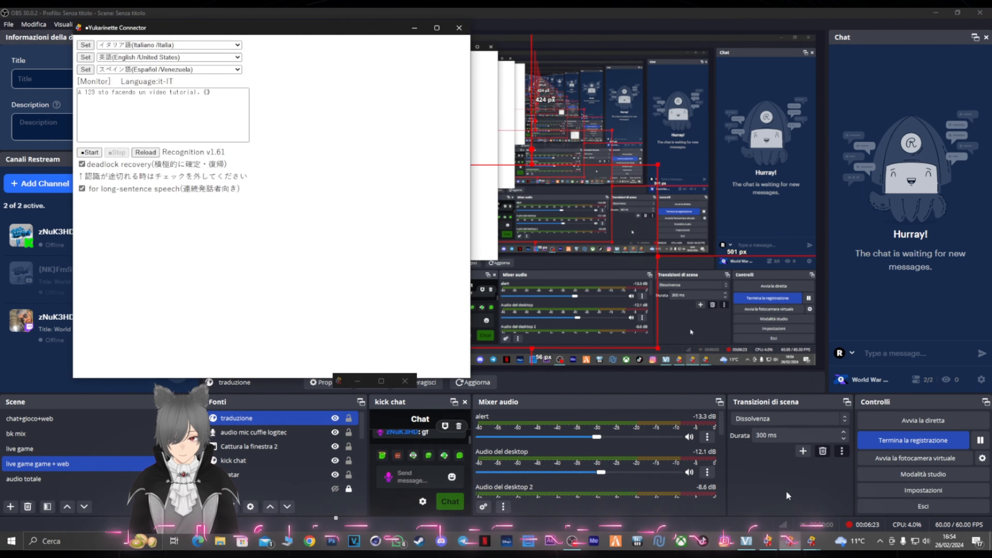
pyautogui.click(92, 154)
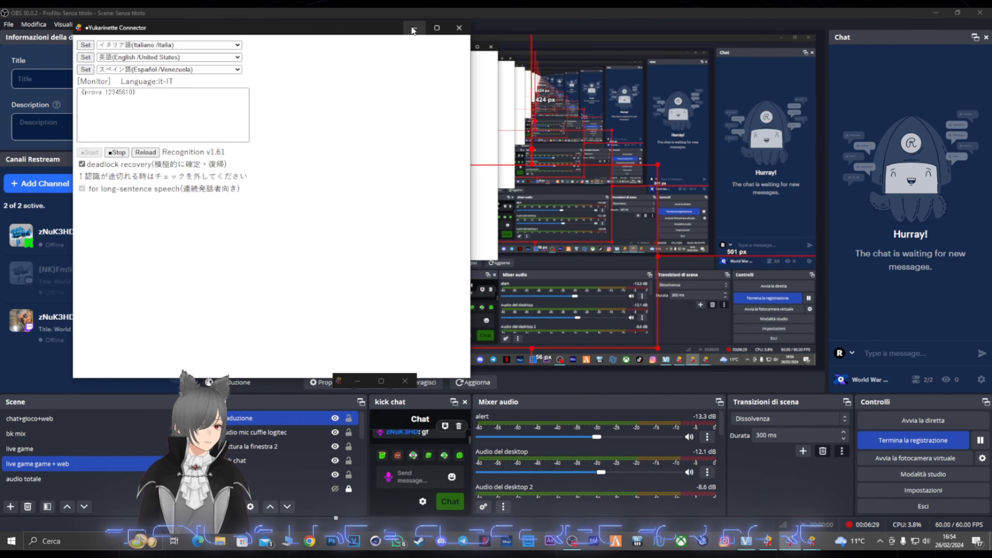
pyautogui.click(122, 154)
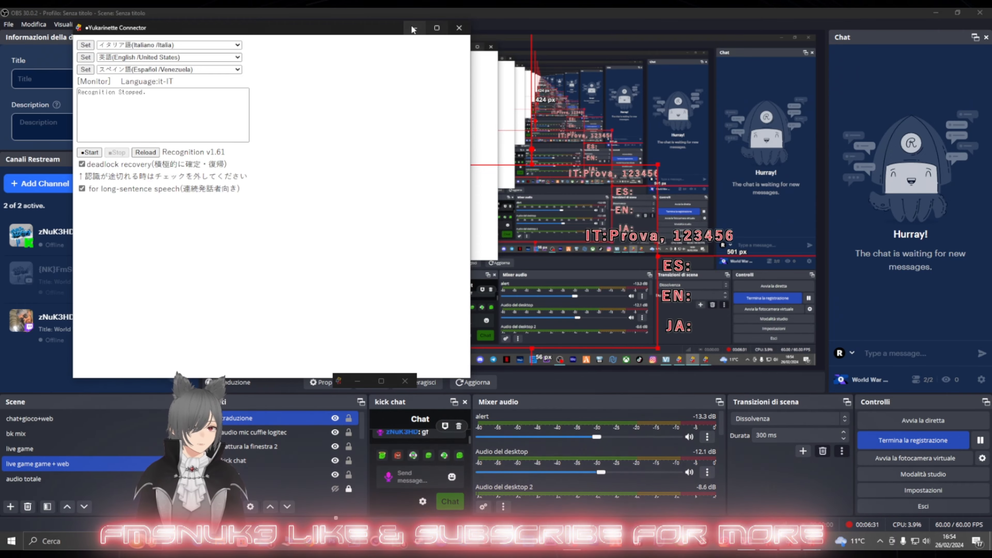
pyautogui.click(586, 189)
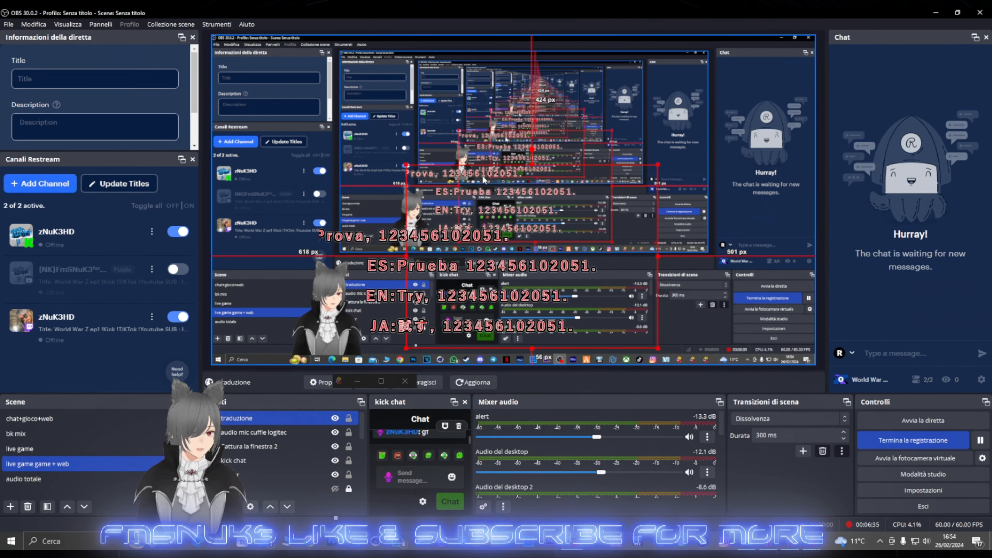
# Step: Slightly shrink the subtitle source, position it in the lower middle of the preview, and minimize OBS Studio
pyautogui.moveTo(481, 179); pyautogui.dragTo(428, 228)
pyautogui.moveTo(436, 230); pyautogui.dragTo(461, 203)
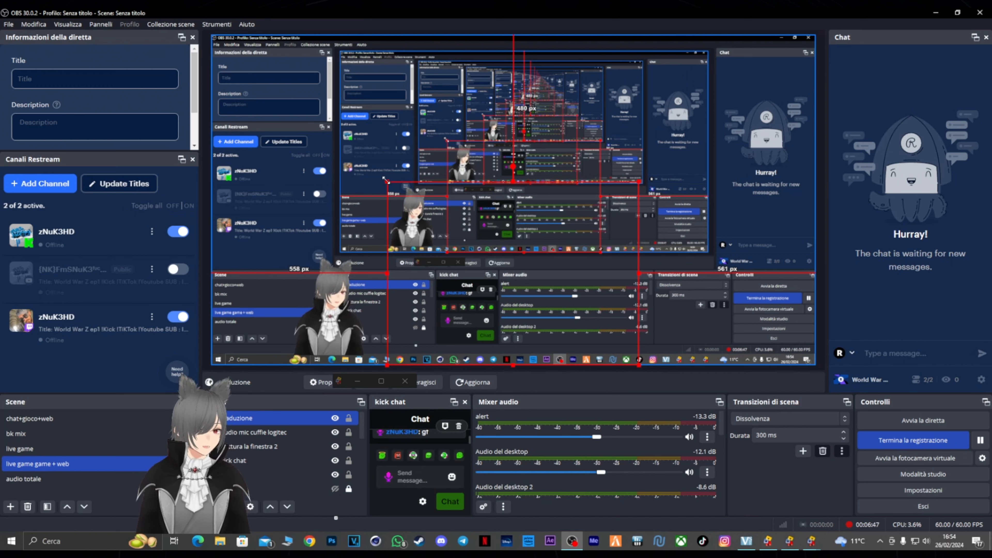
pyautogui.moveTo(386, 181); pyautogui.dragTo(395, 279)
pyautogui.moveTo(449, 308); pyautogui.dragTo(443, 205)
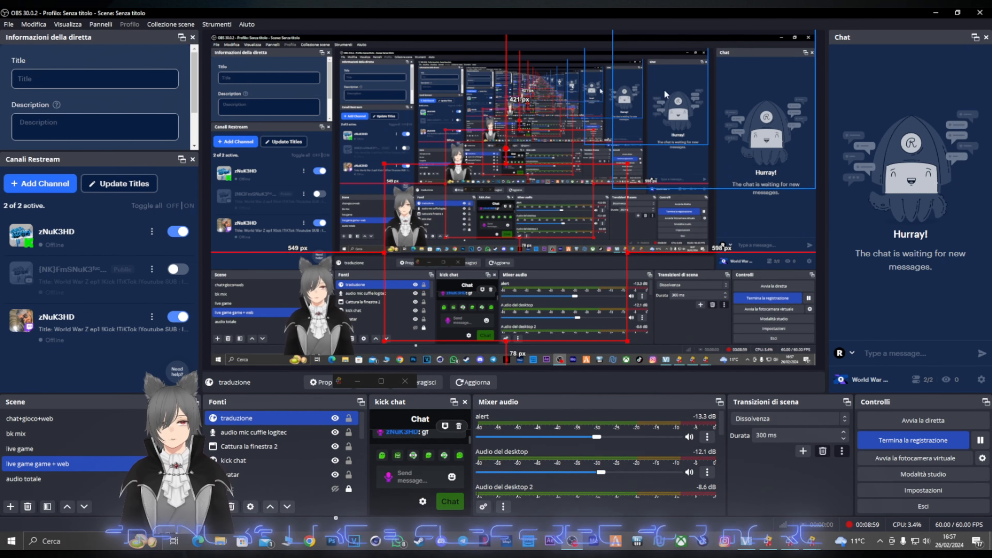
pyautogui.click(934, 13)
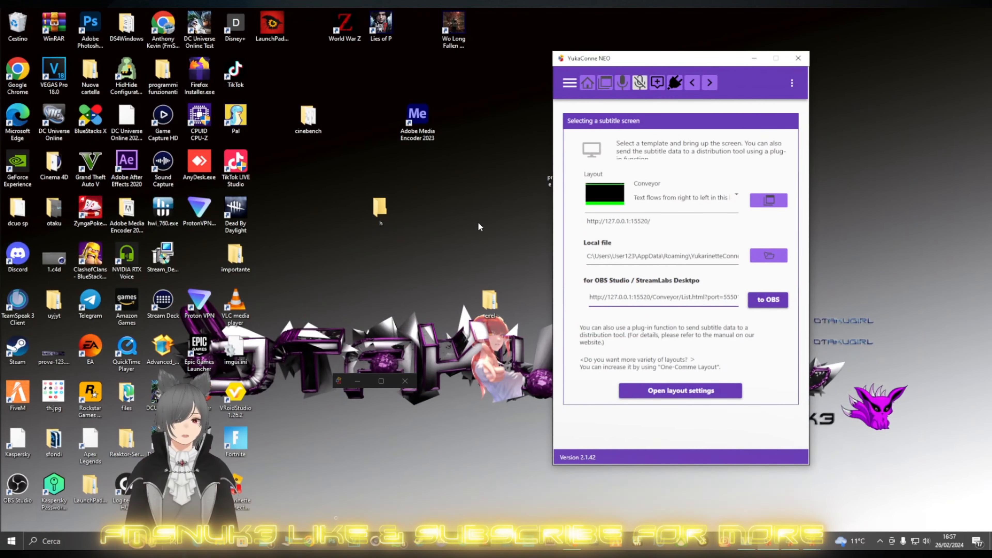